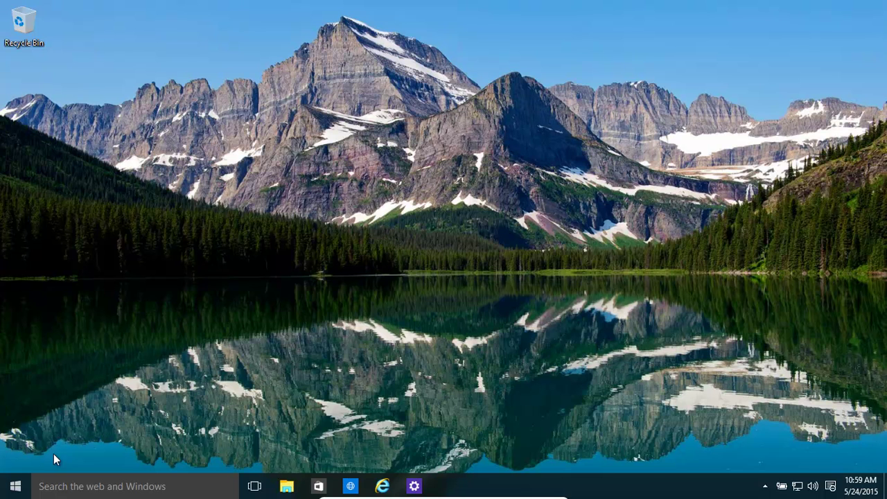
- Open the File History backup settings and turn on File History with New Volume (E:) as the destination
click(15, 489)
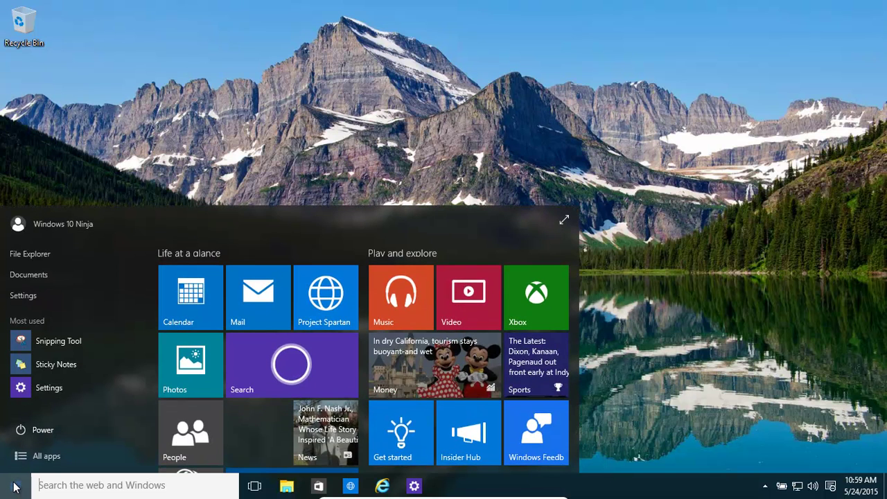
text(file)
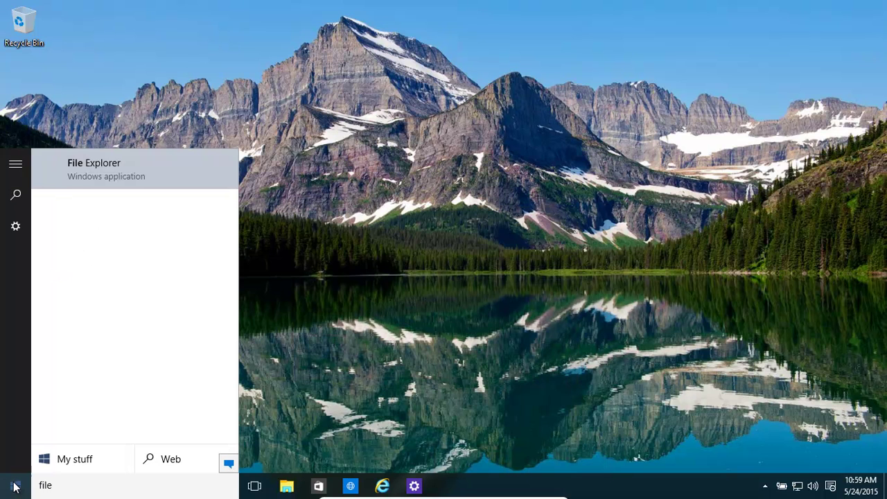
text( history)
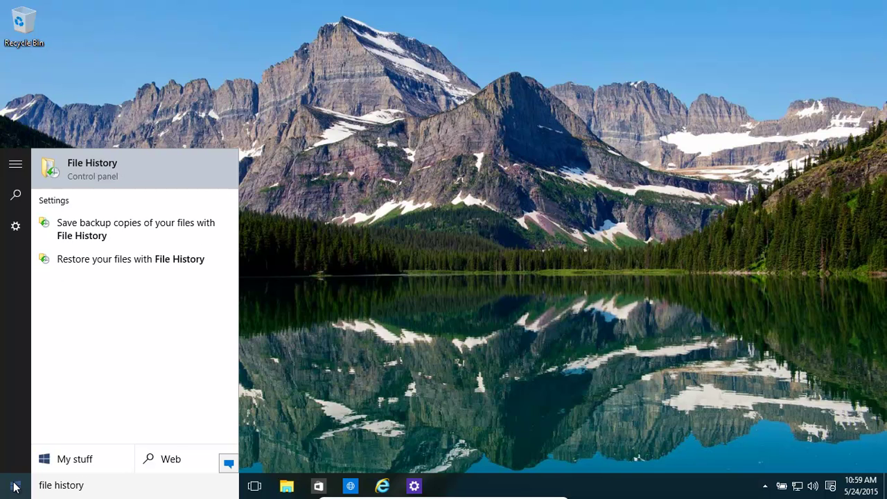
click(132, 234)
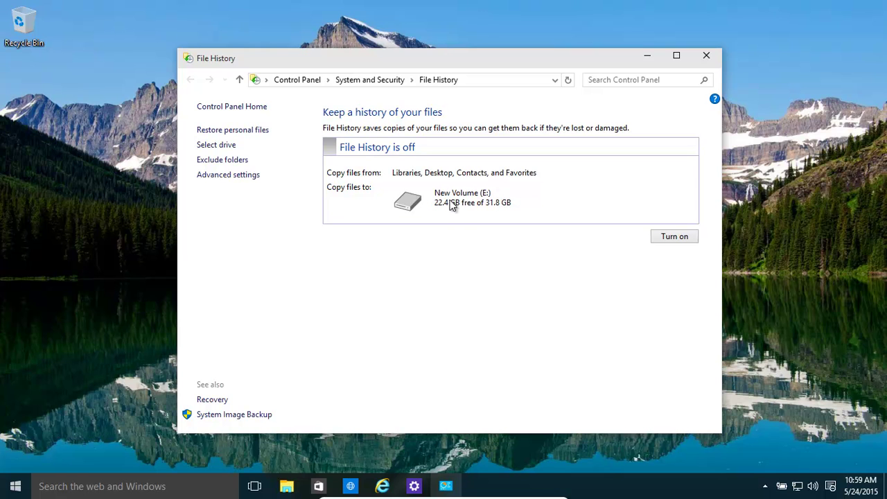
click(672, 241)
click(663, 235)
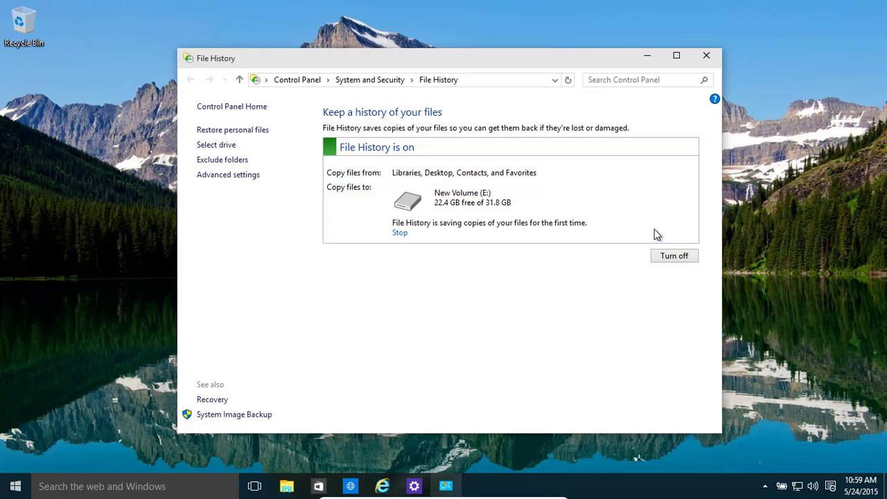
- Check which drives are available for File History and return to the main File History page
click(219, 146)
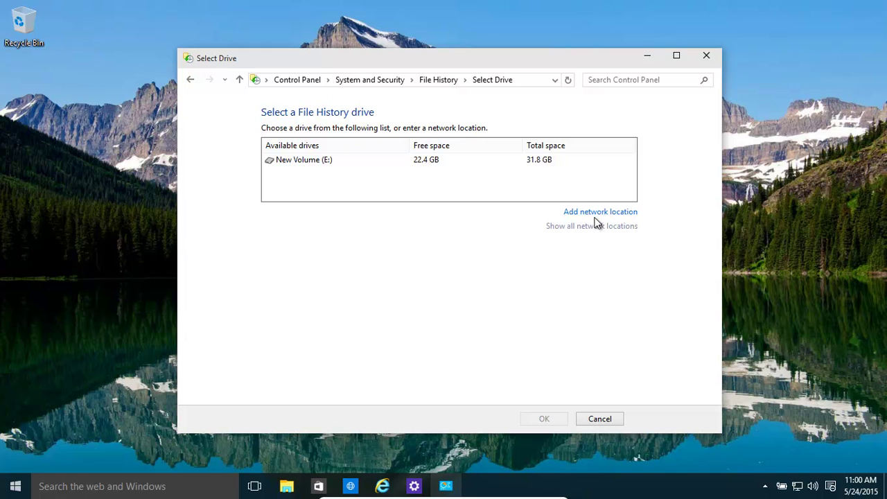
click(192, 81)
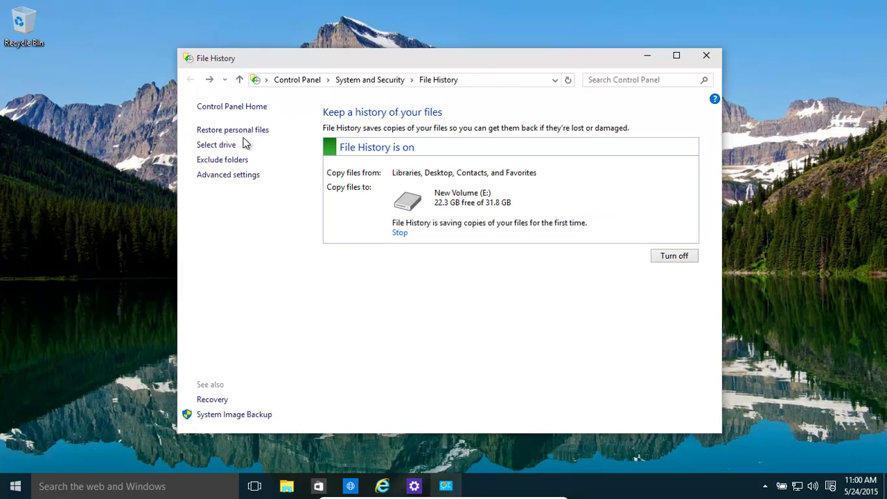
- Exclude the Pictures library from File History and save the change
click(221, 160)
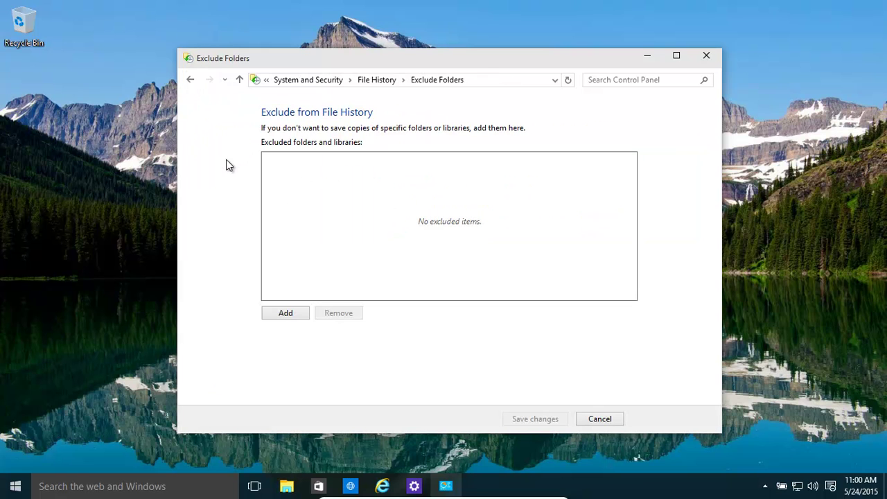
click(286, 314)
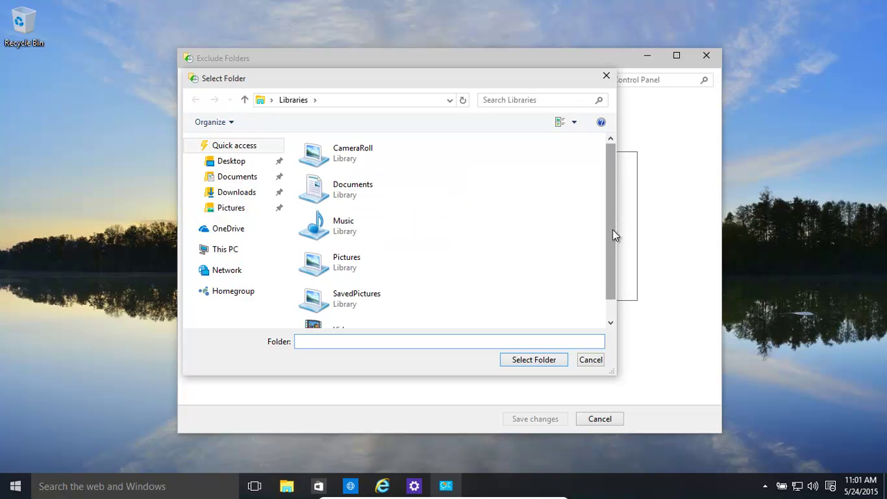
scroll(613, 229, down, 2)
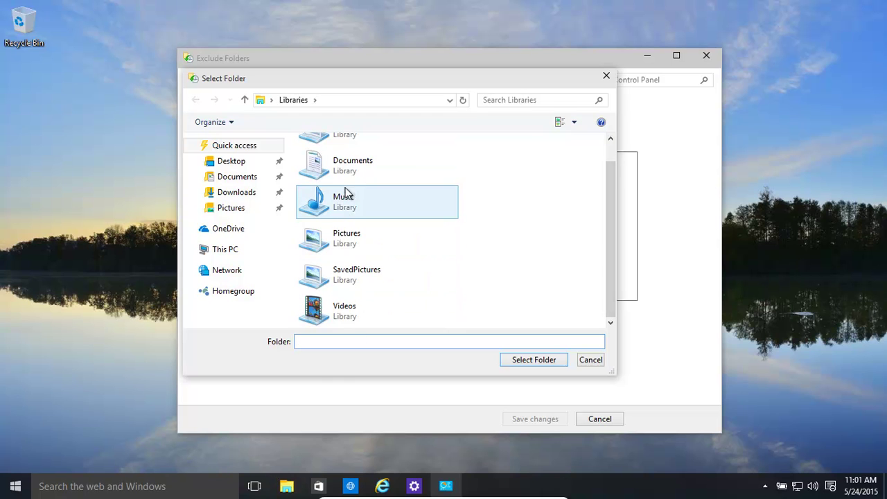
click(536, 342)
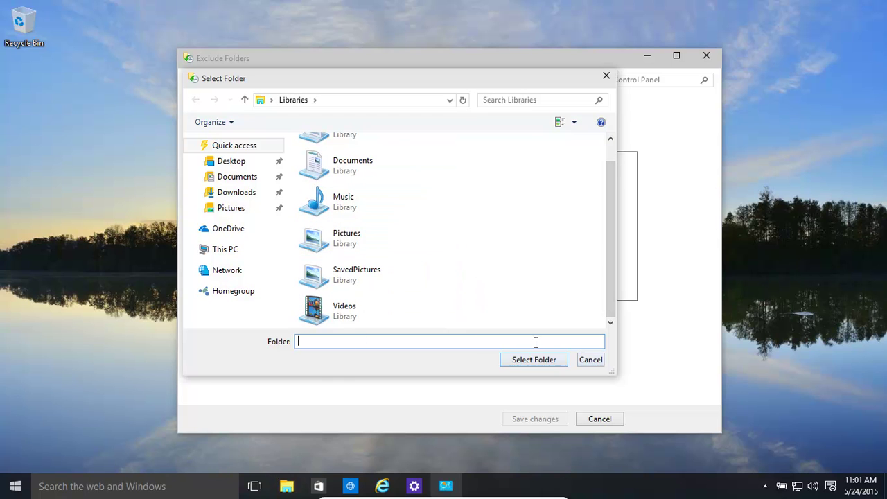
click(372, 246)
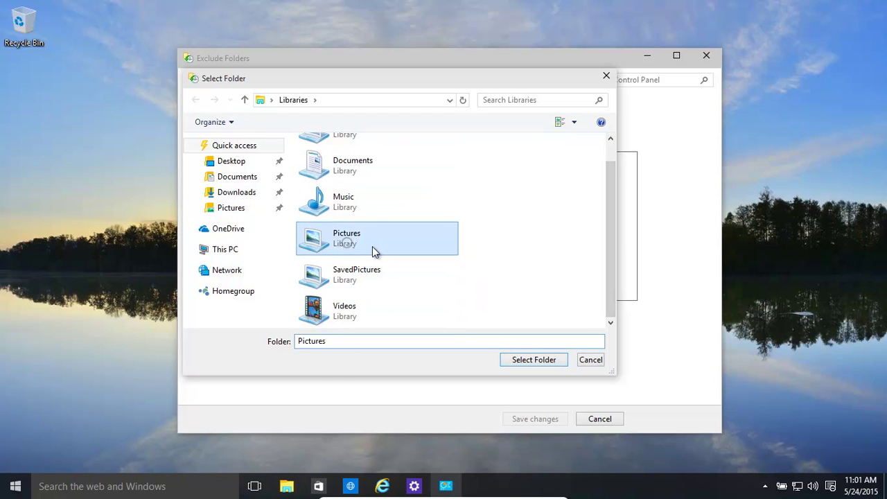
click(511, 361)
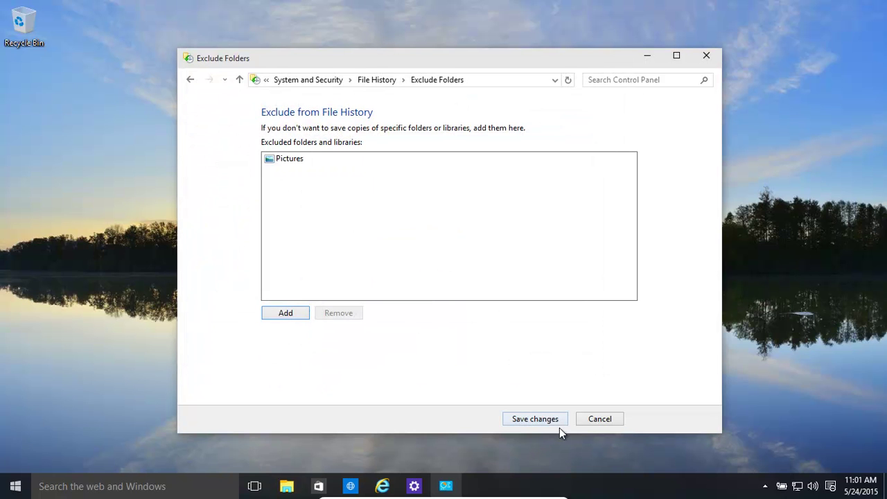
click(535, 419)
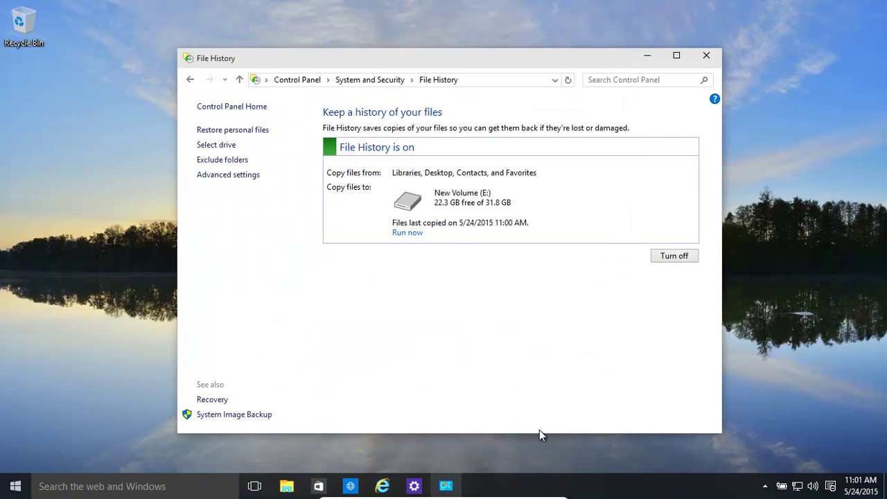
- Review the save frequency options and the event logs link in File History's advanced settings, leaving without saving
click(247, 177)
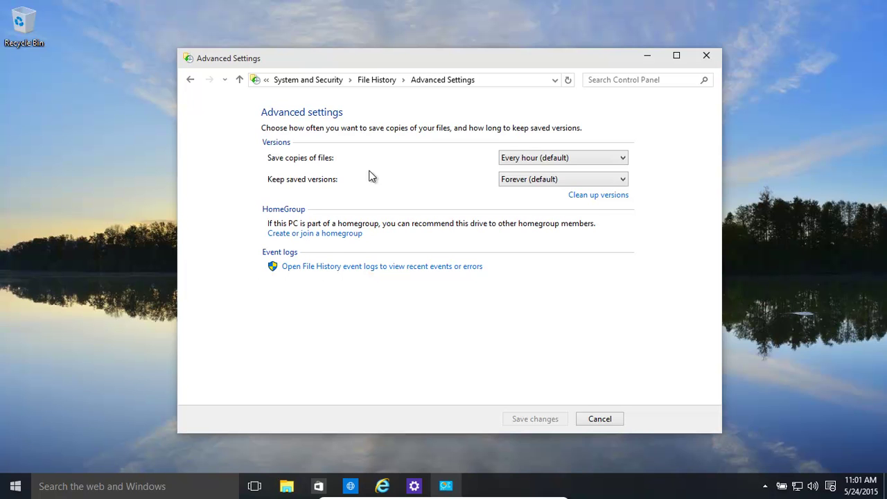
click(589, 160)
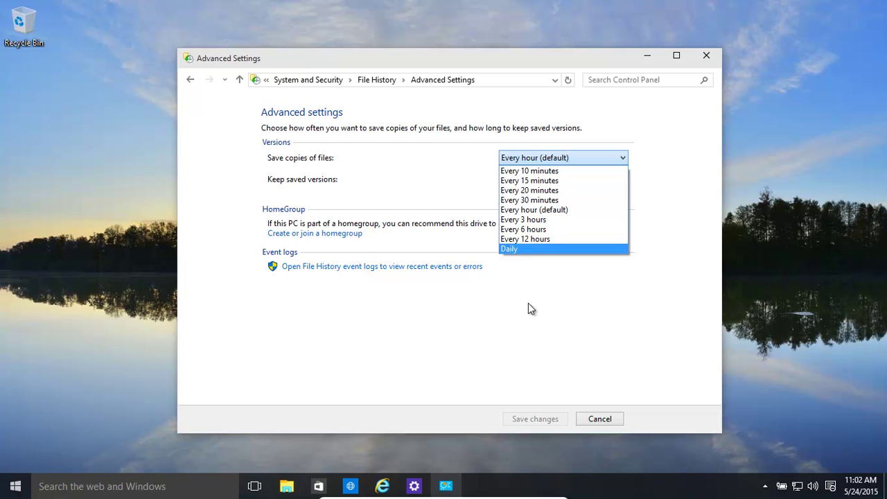
click(467, 335)
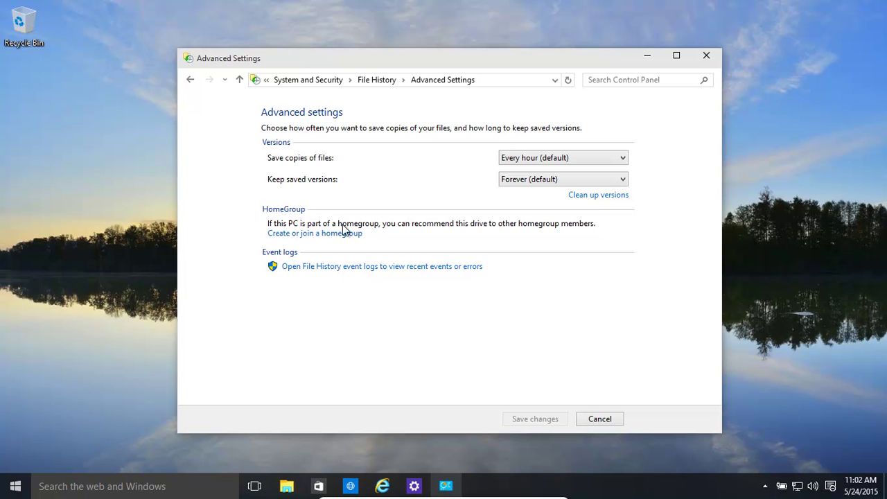
click(368, 269)
click(608, 422)
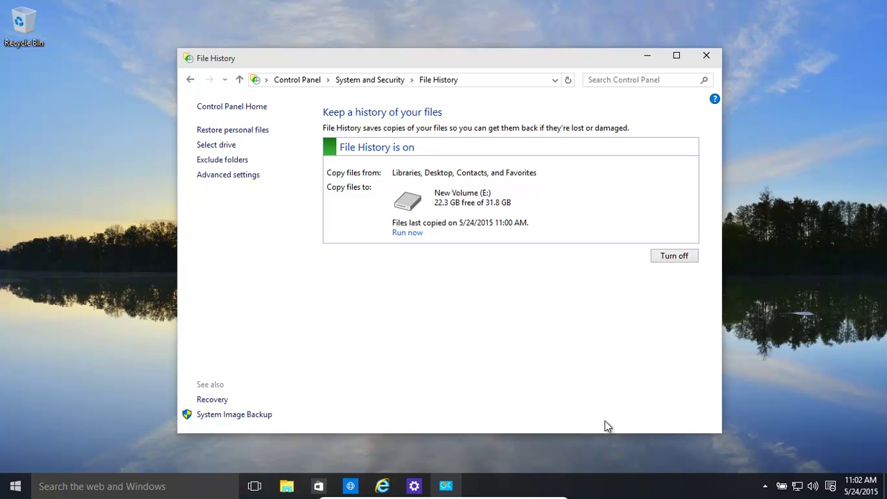
- Review the age options for cleaning up old file versions in the advanced settings, cancelling without cleaning up
click(228, 176)
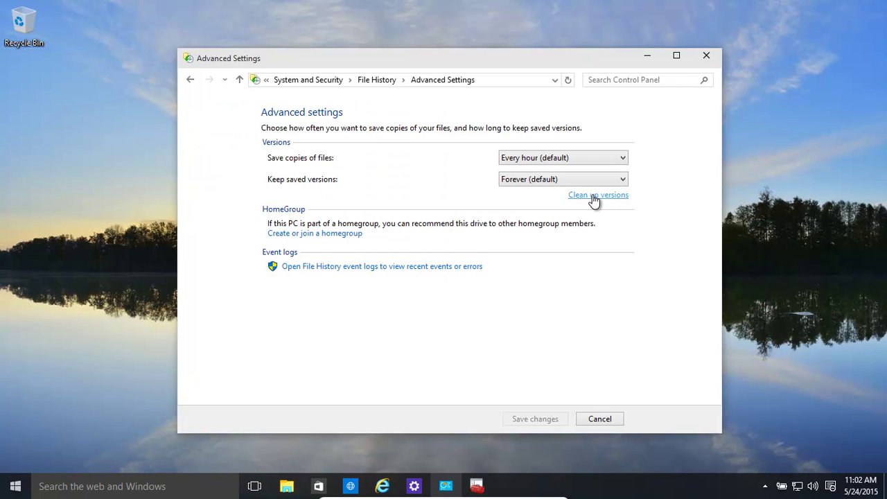
click(593, 196)
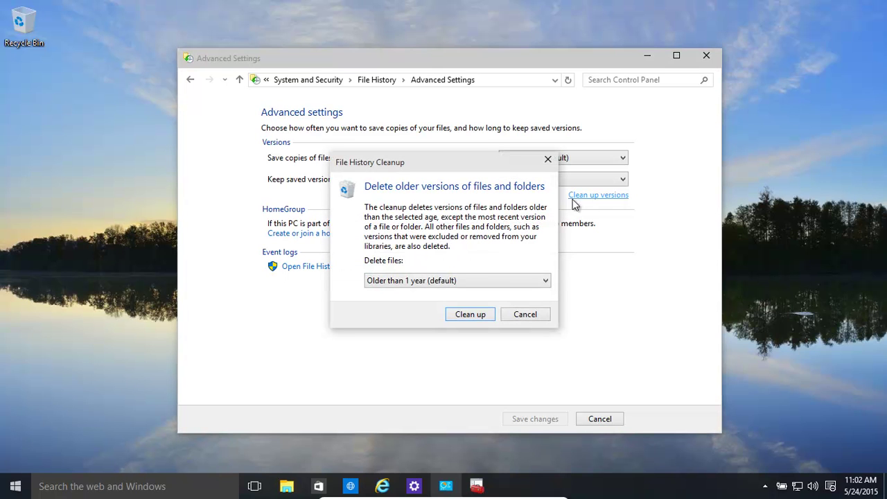
click(499, 282)
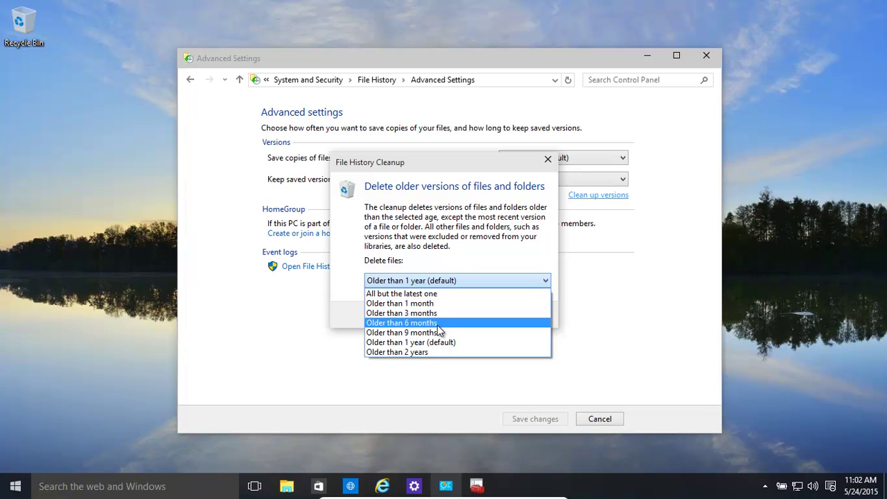
click(350, 303)
click(525, 315)
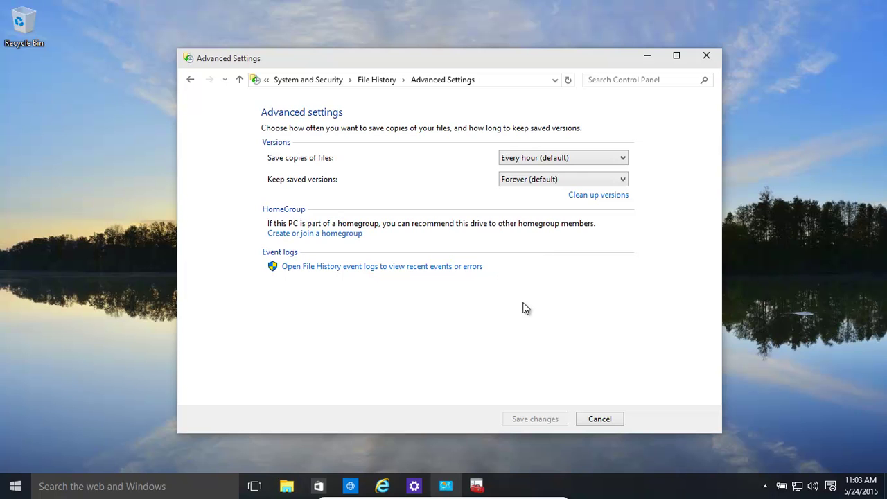
click(600, 419)
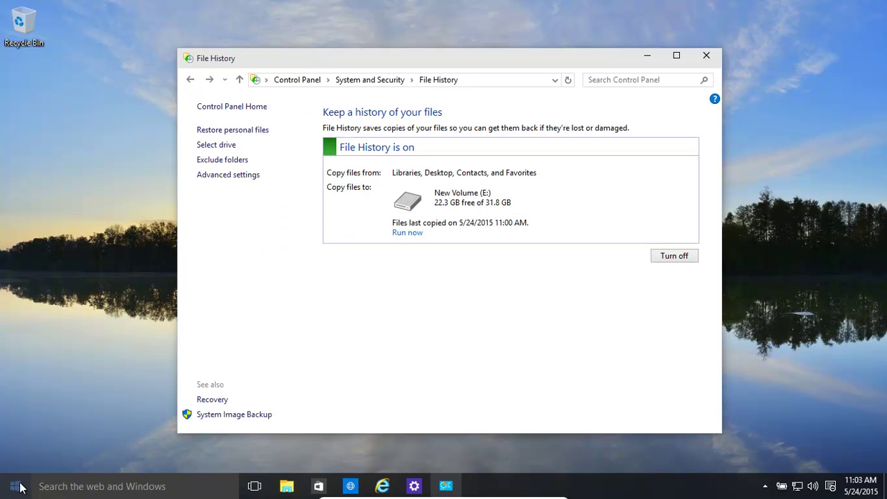
- Create a text document with the default name in the Documents folder using File Explorer
click(291, 489)
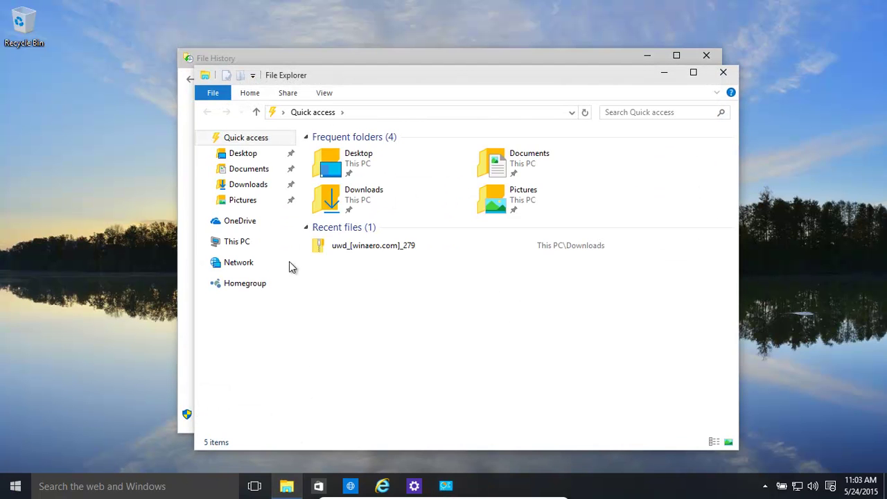
click(257, 171)
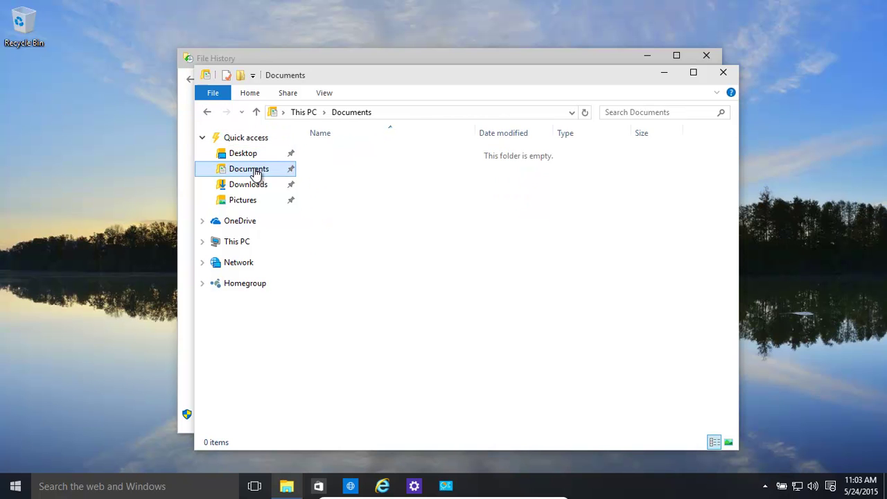
right_click(433, 232)
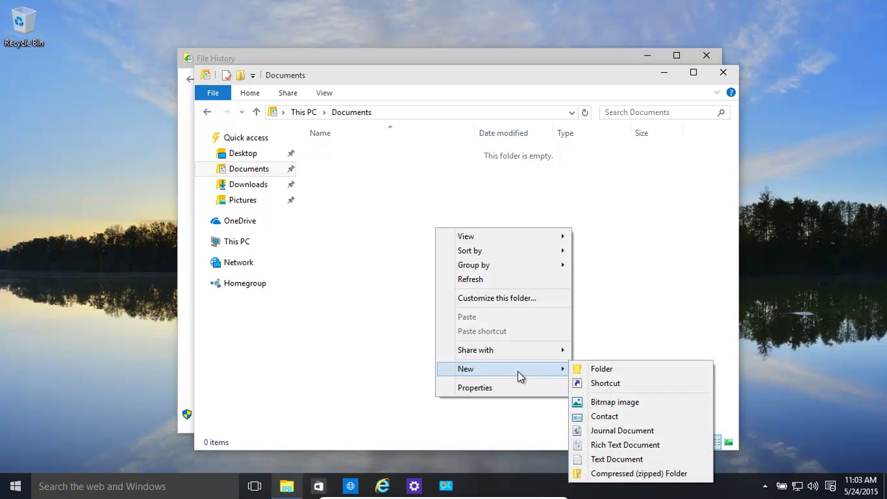
mouse_move(519, 373)
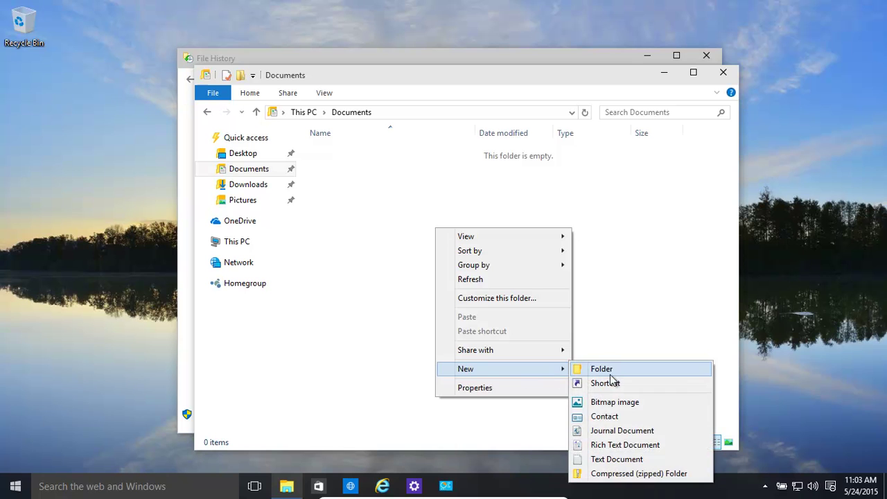
click(610, 460)
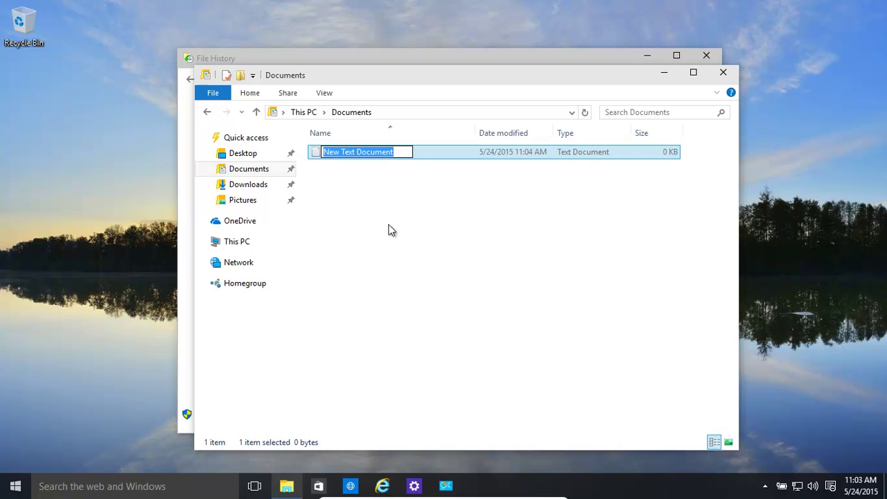
key(Return)
- Enter "sdfasdfadfaf" in the new text document, save it and close Notepad
double_click(391, 157)
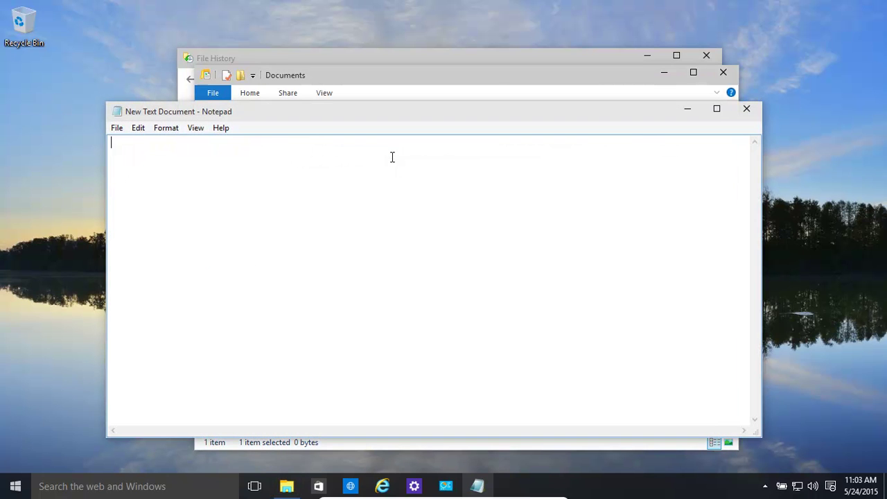
text(sdfasdfadfaf)
click(116, 128)
click(121, 171)
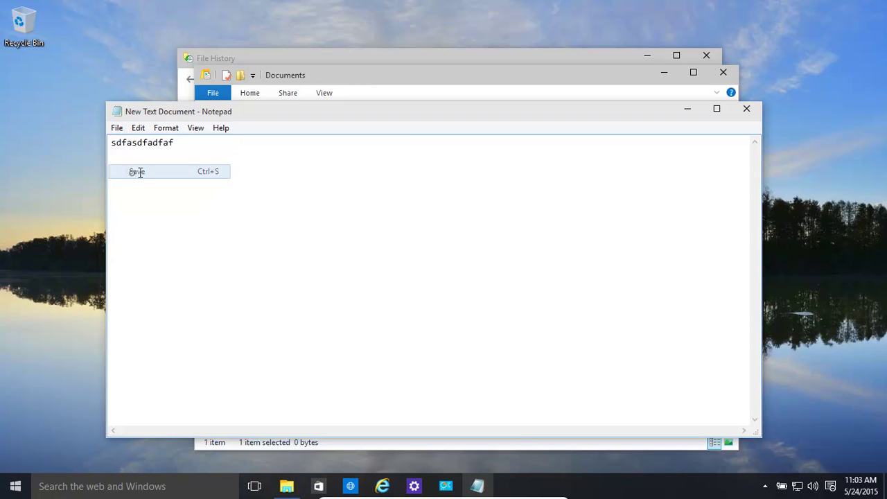
click(748, 111)
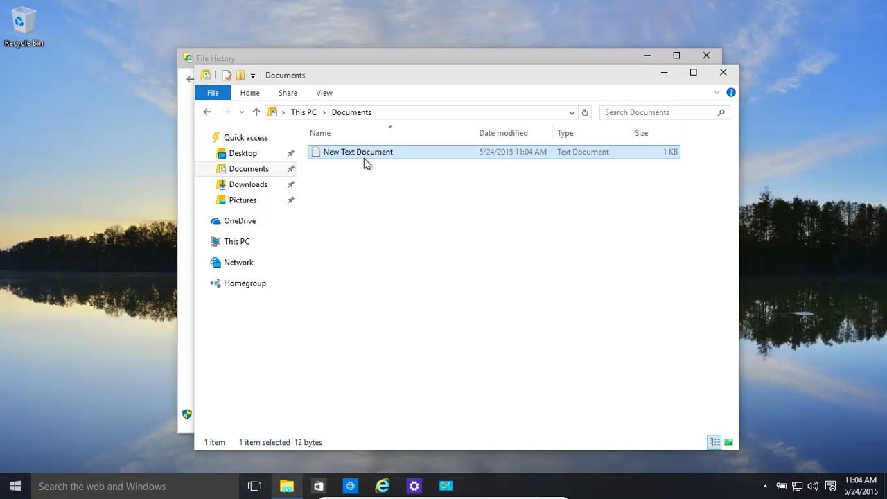
- Append "sdfdfadfad" to the first line of New Text Document, save it, and close both the file and the Documents window
double_click(320, 155)
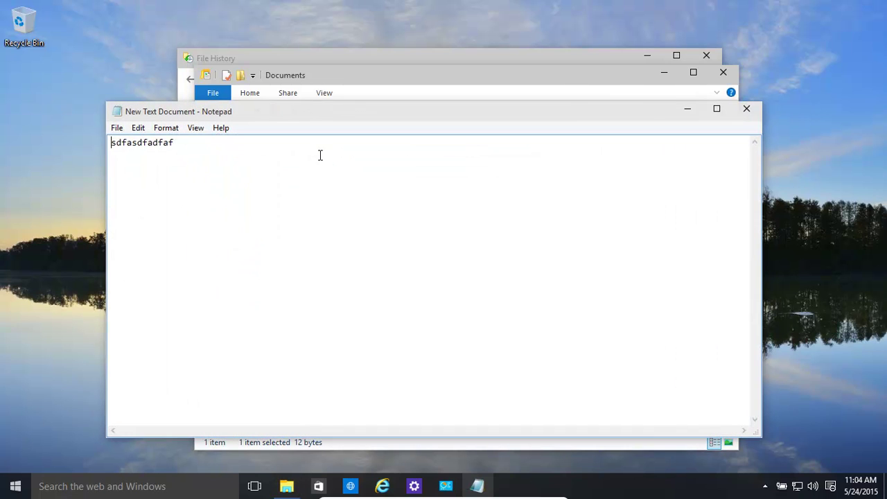
click(242, 146)
text(sdfdfadfad)
click(117, 128)
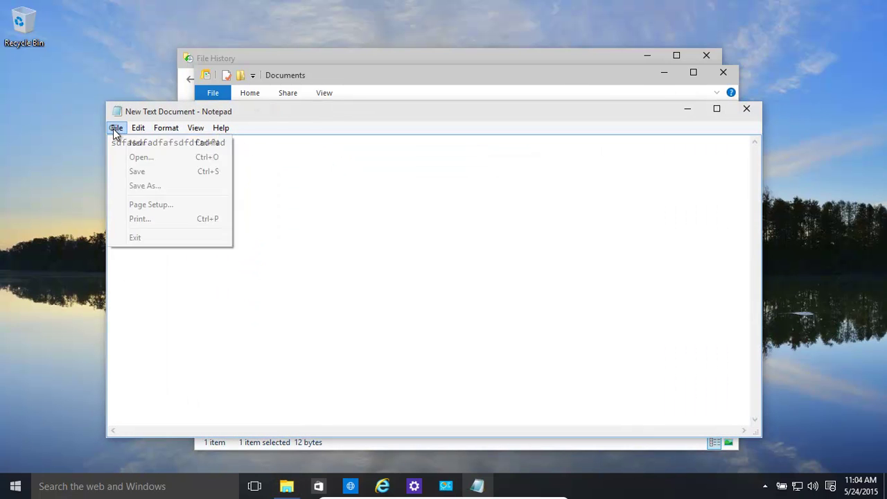
click(136, 172)
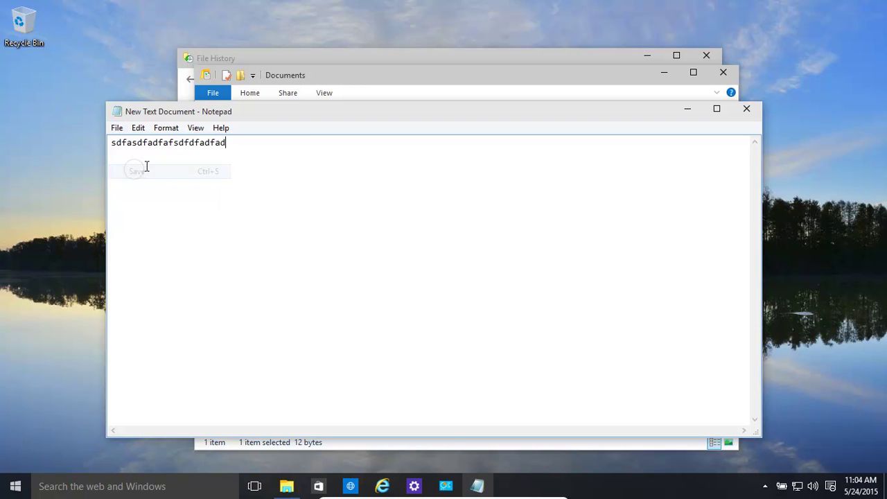
click(747, 109)
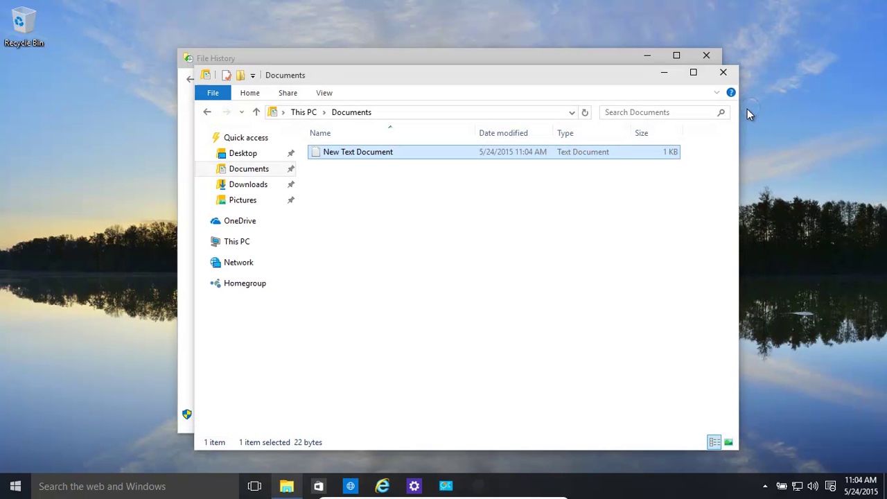
click(723, 73)
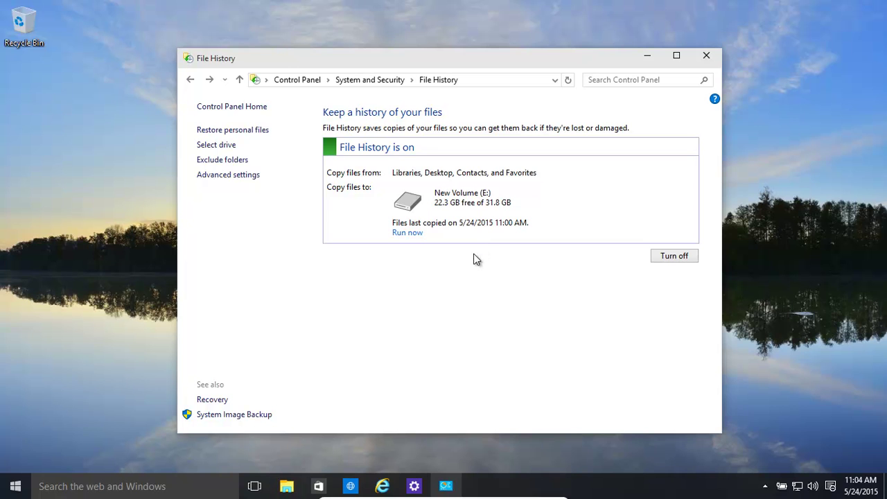
- Inspect the backed-up Documents folder among the restorable personal files, then close the restore window
click(245, 133)
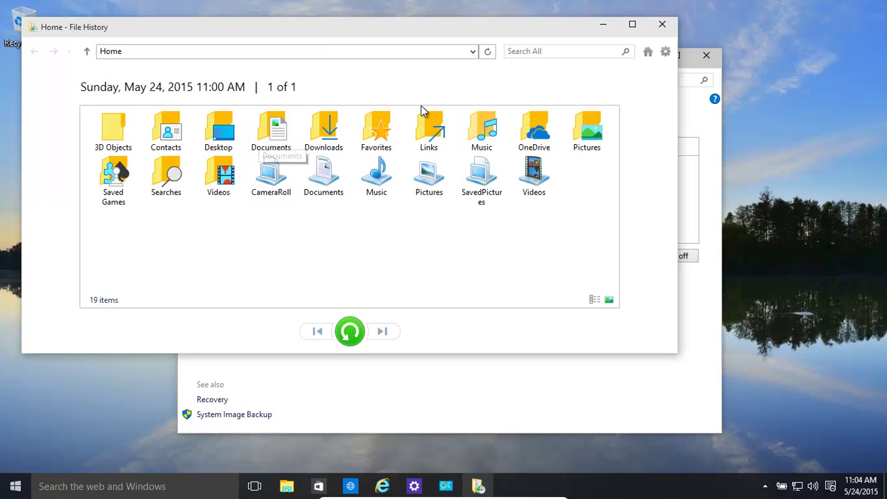
double_click(266, 135)
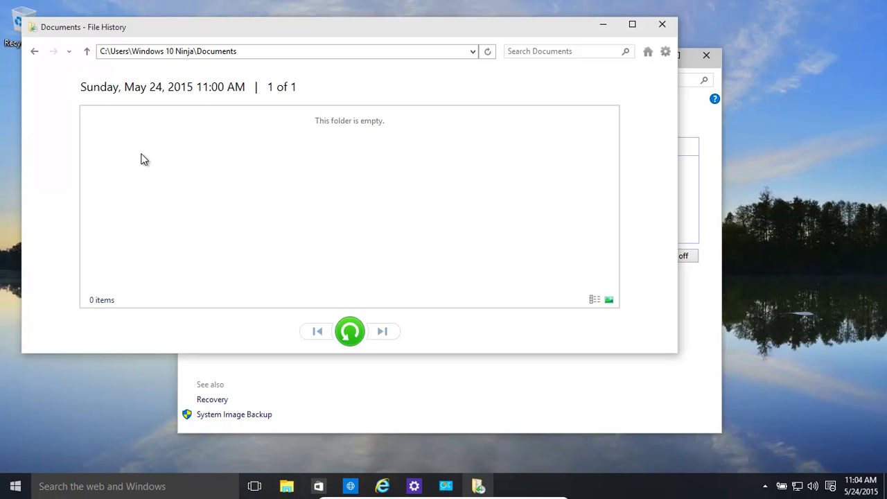
click(662, 24)
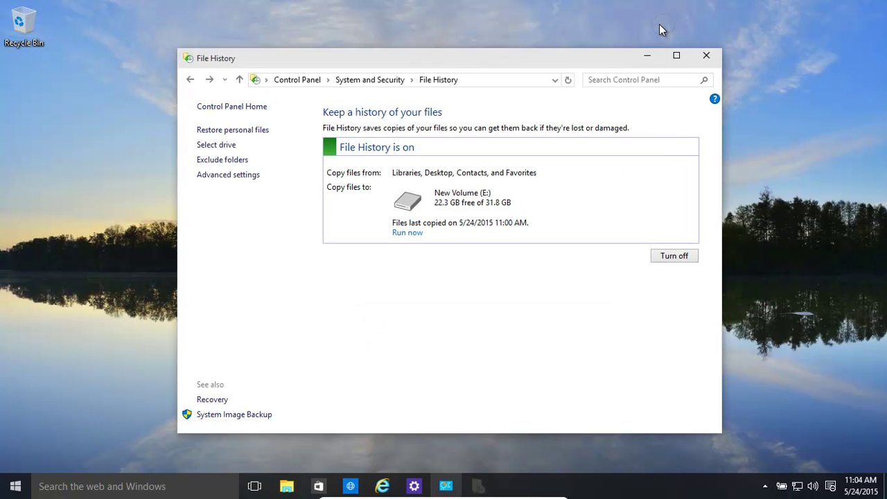